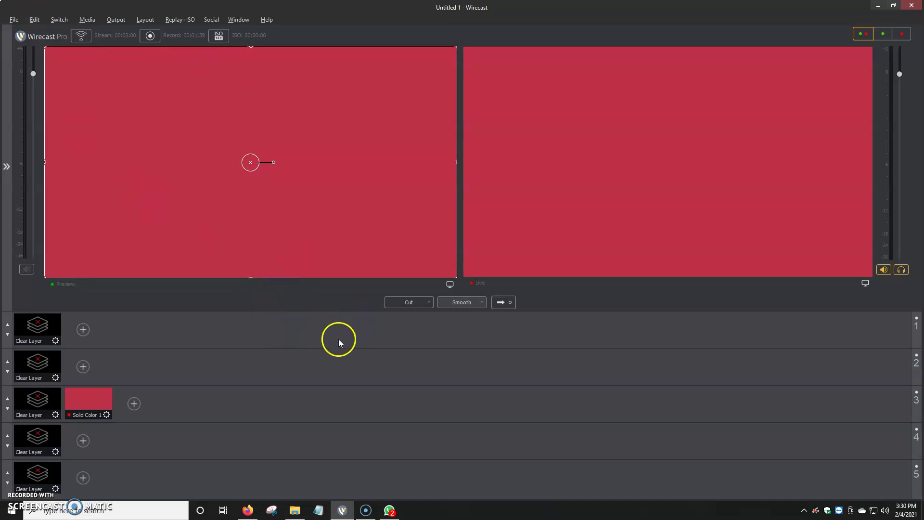
Step: Open Output Settings and review the TV Prueba and Sunday Services Recordings outputs
click(116, 20)
click(130, 32)
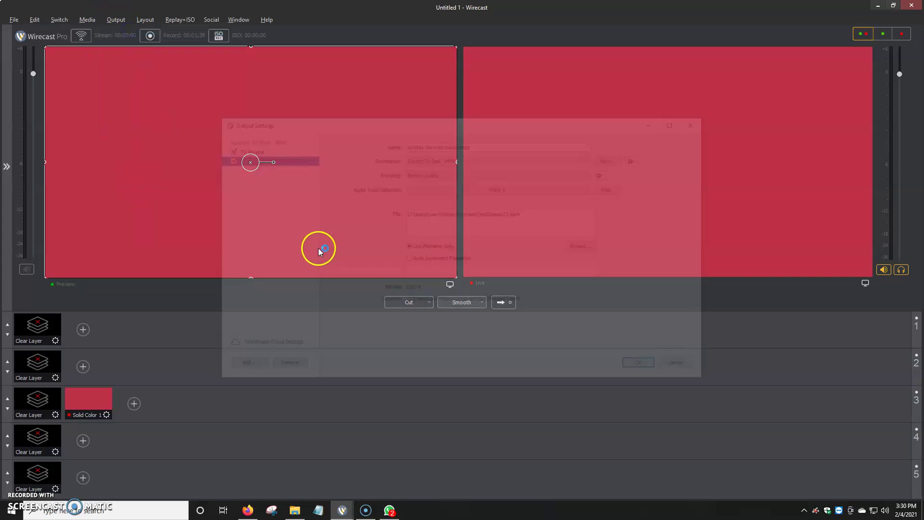
click(243, 148)
click(252, 158)
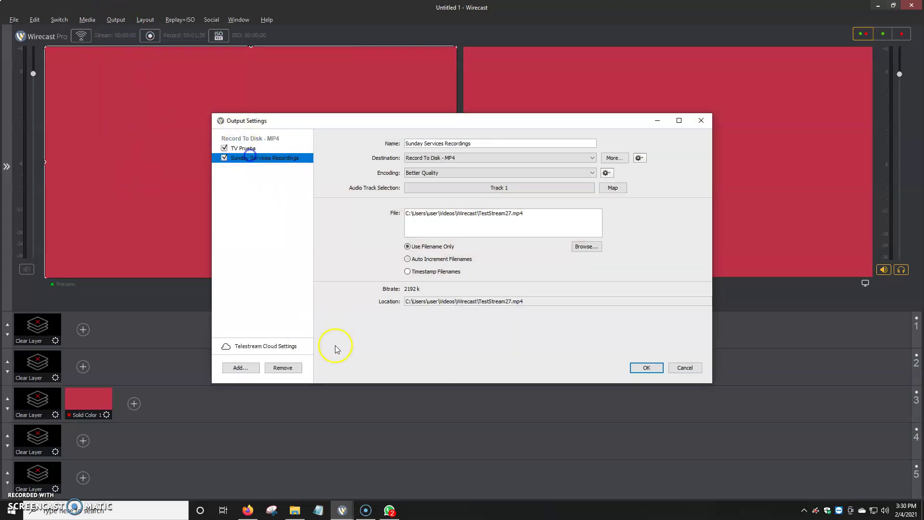
Step: Add a new output with Record To Disk - MP4 as its destination
click(240, 368)
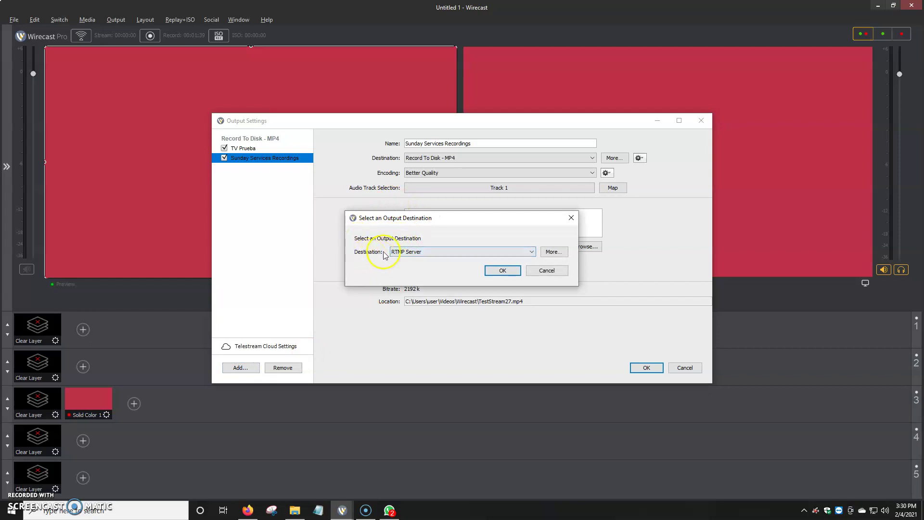
click(411, 252)
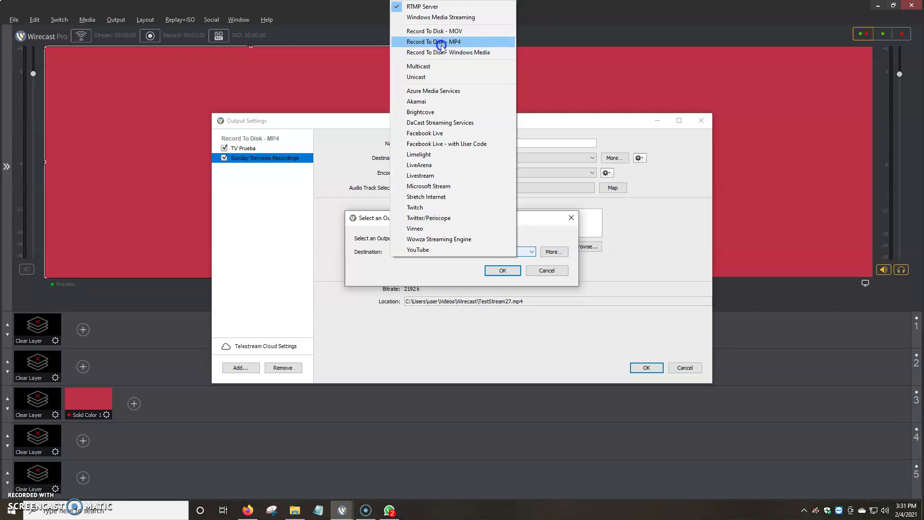
click(438, 42)
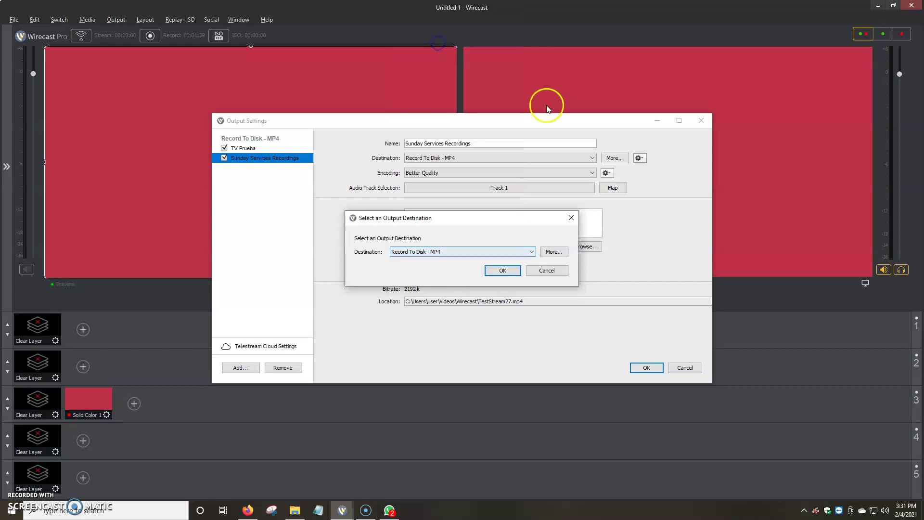
Step: Name the new MP4 output 'Recordings For Youtube Videos' with 1080p60 (7Mbps) x264 H.264 encoding
click(512, 270)
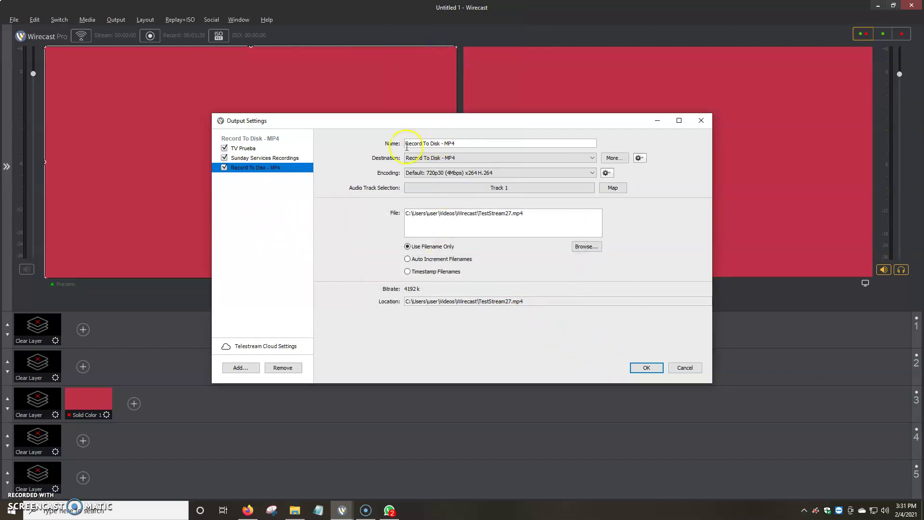
drag(475, 144, 356, 150)
text(Recording)
text(s For Youtube)
text( Videos)
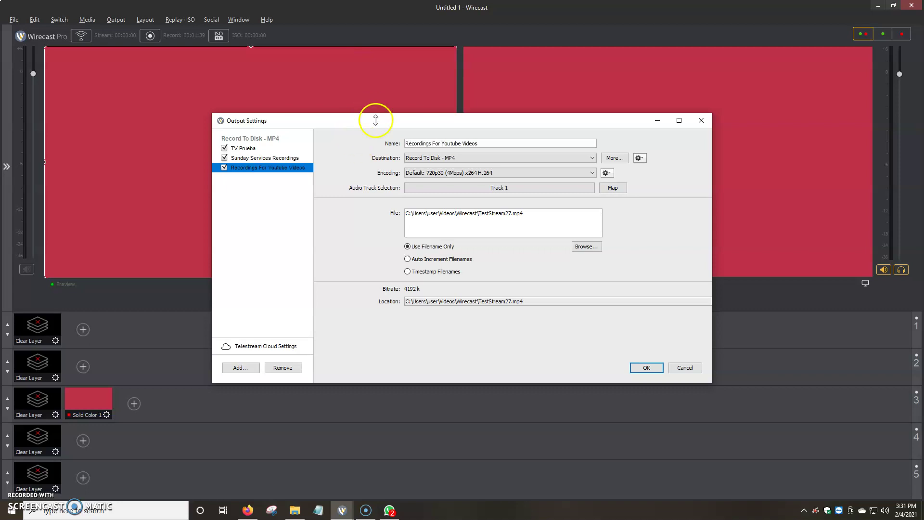
click(433, 173)
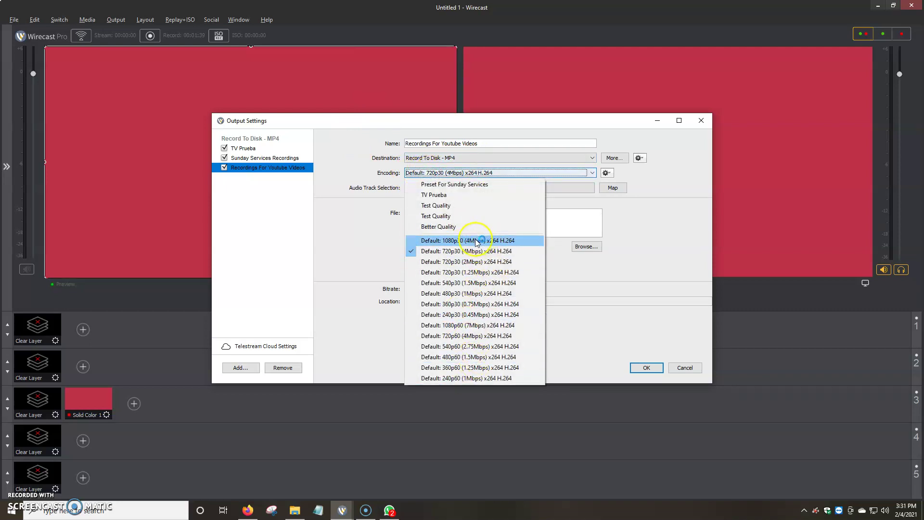
click(482, 326)
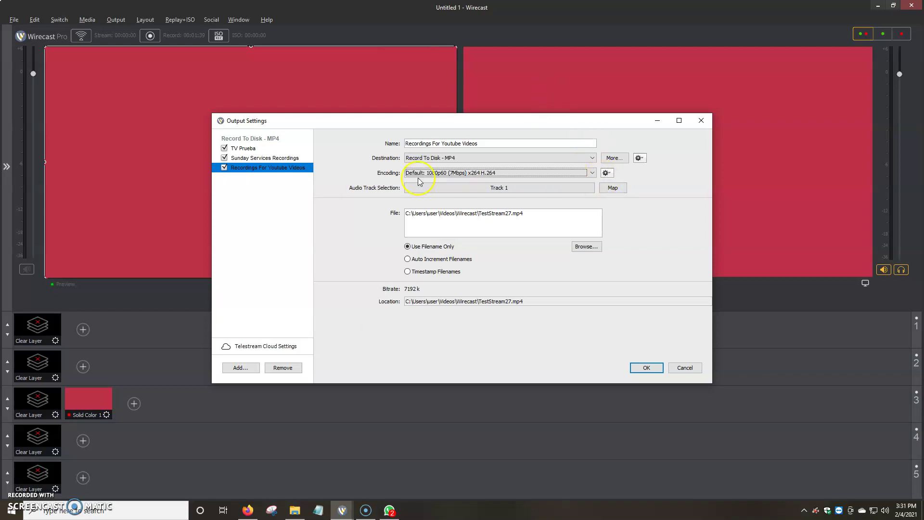
Step: Open the encoder preset details and set the average video bit rate to 1000 kbits/sec
click(607, 173)
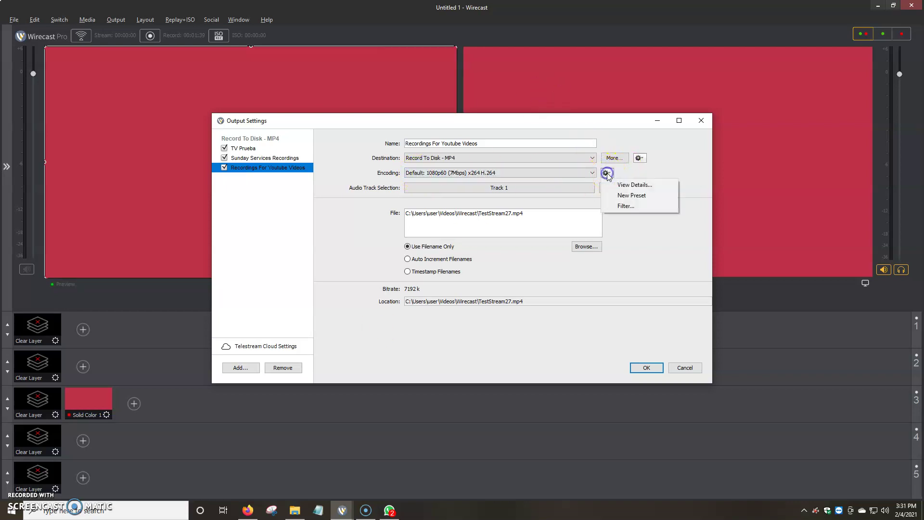
click(635, 185)
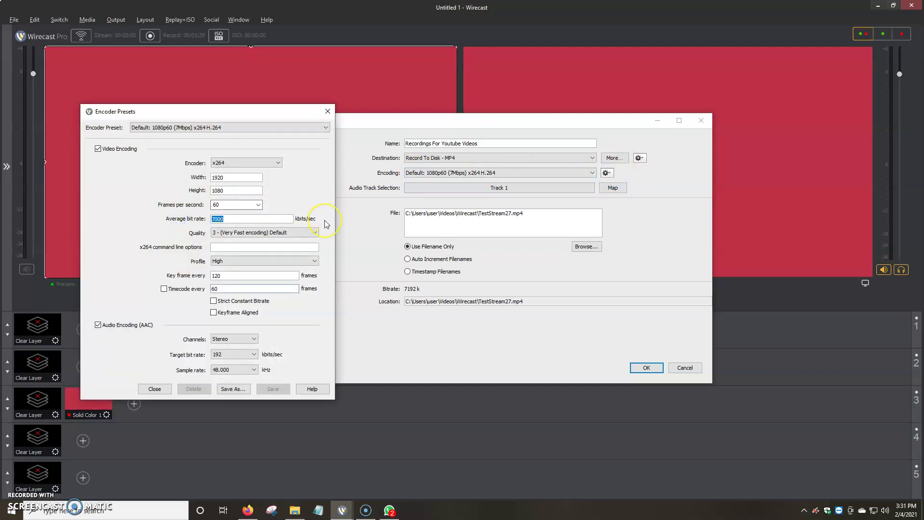
text(1500)
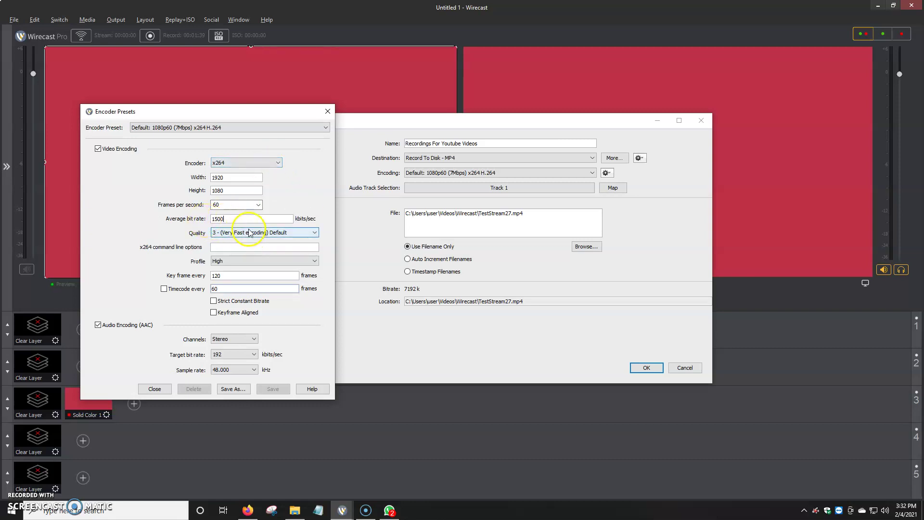
drag(231, 218, 214, 218)
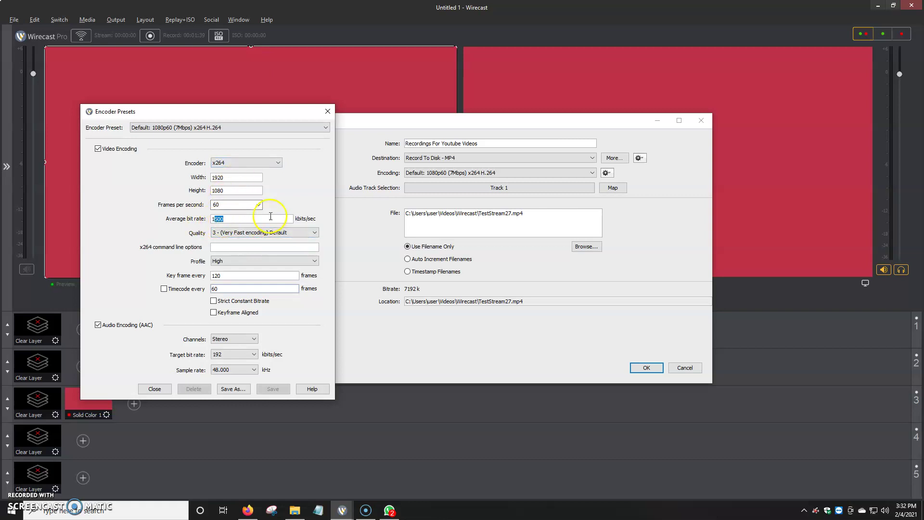
text(000)
Step: Set the audio bit rate to 128 kbits/sec and the sample rate to 44.100 kHz
click(232, 354)
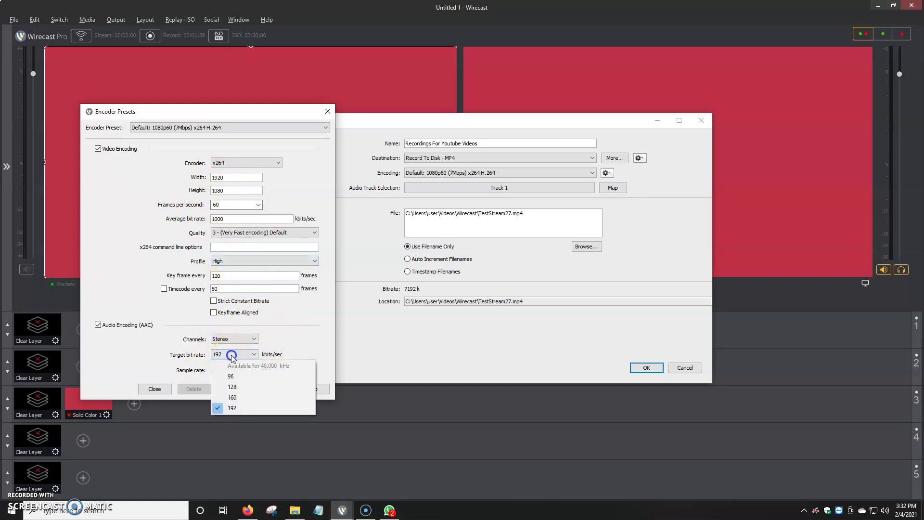
click(231, 386)
click(225, 370)
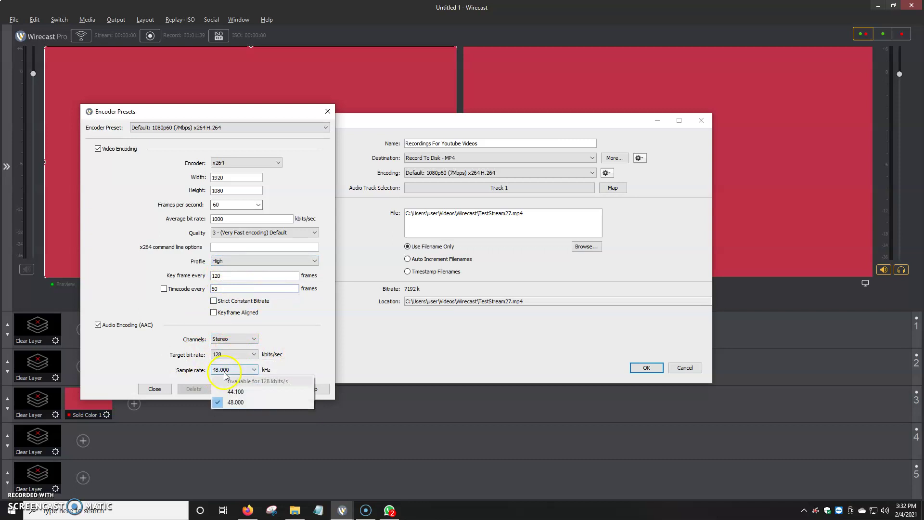
click(236, 392)
click(232, 370)
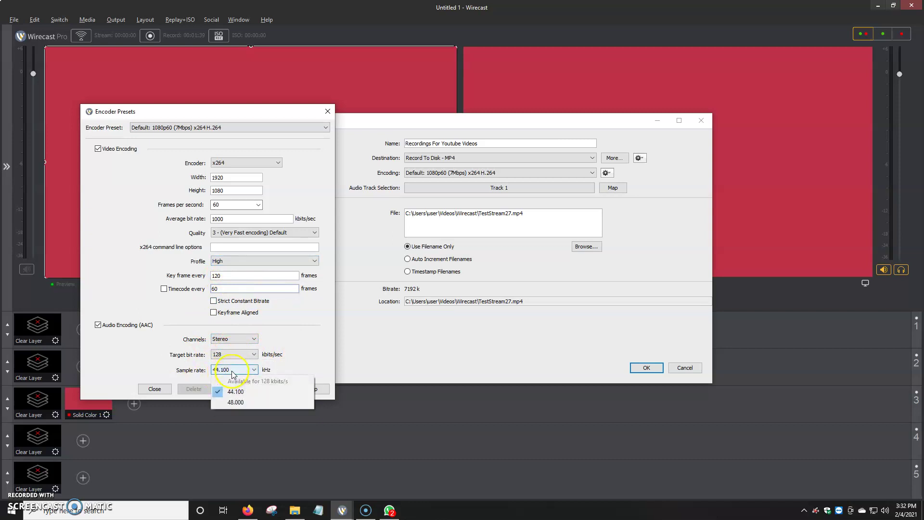
click(232, 371)
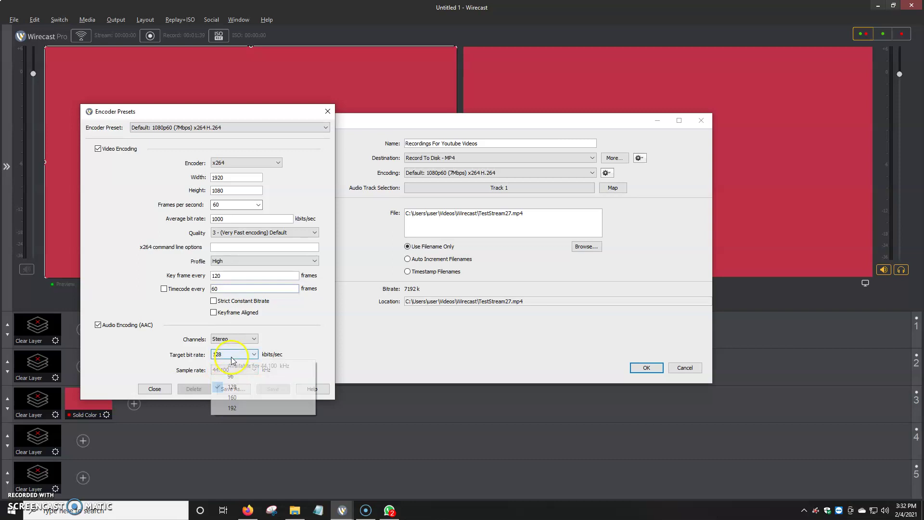
click(232, 355)
click(172, 358)
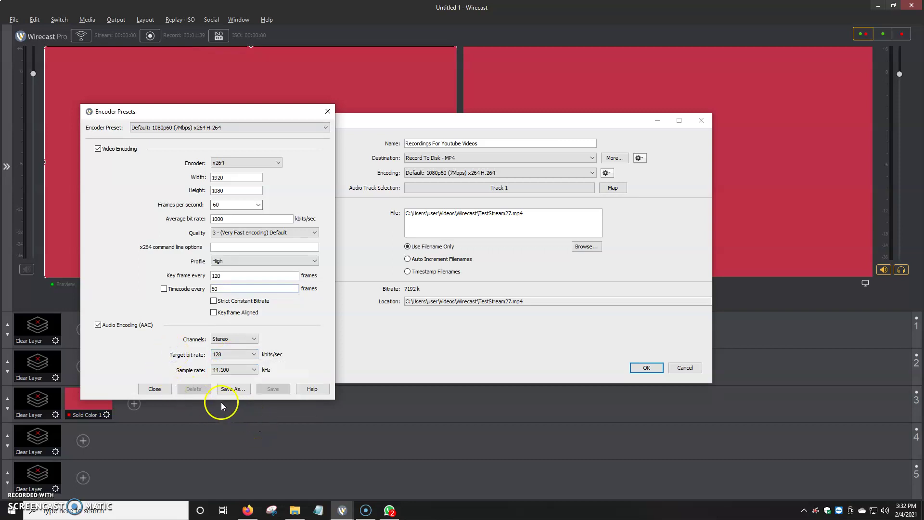
Step: Save the preset as 'youtubevideotests' and select it as the output's encoding
click(233, 390)
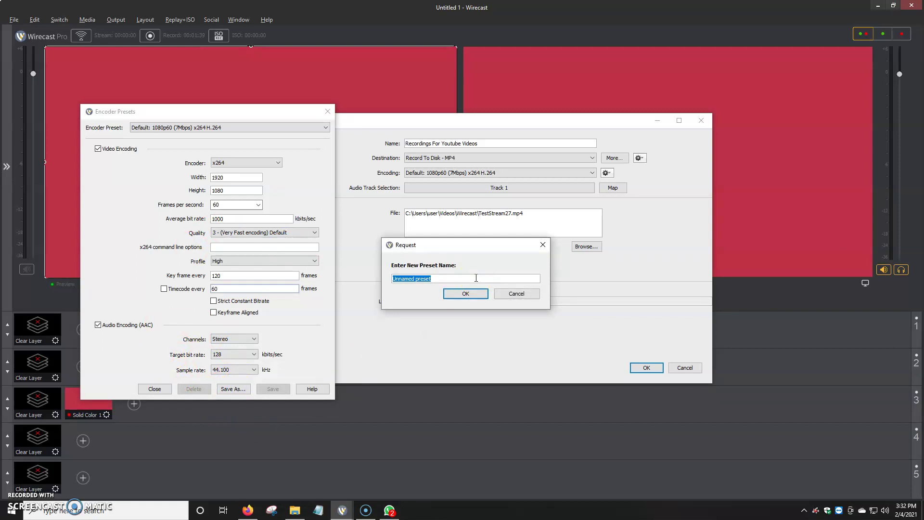
text(tv)
text(youtubevideotests)
click(466, 293)
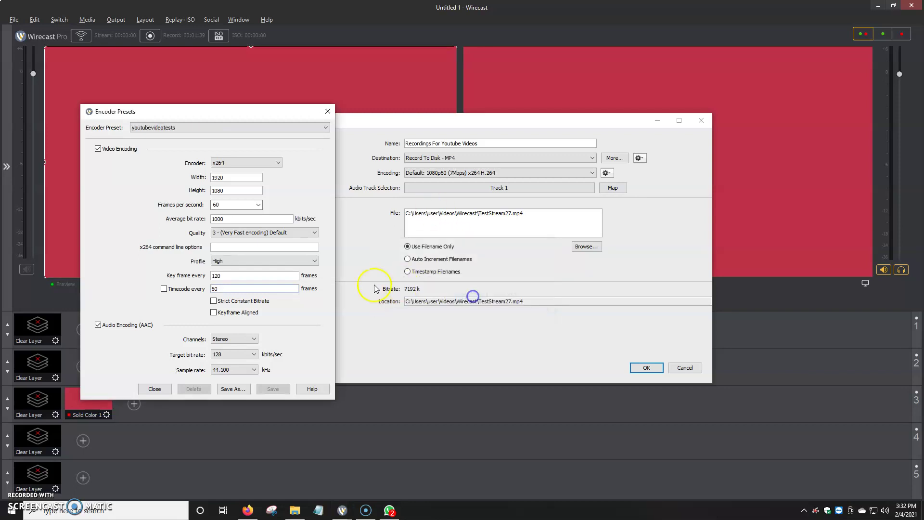
click(273, 389)
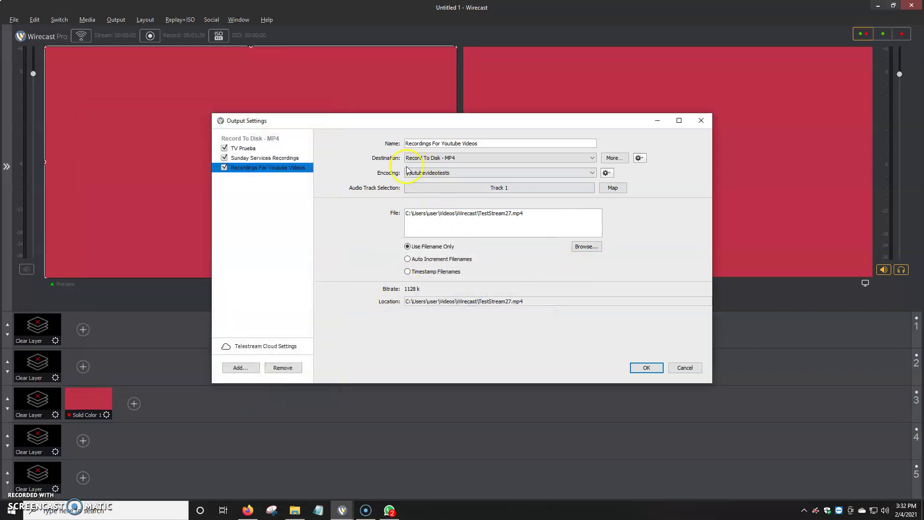
click(421, 174)
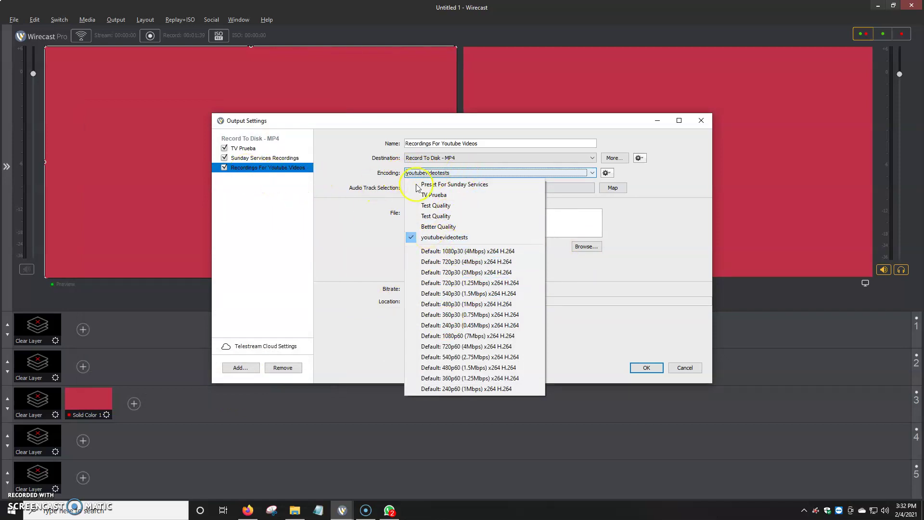
click(438, 238)
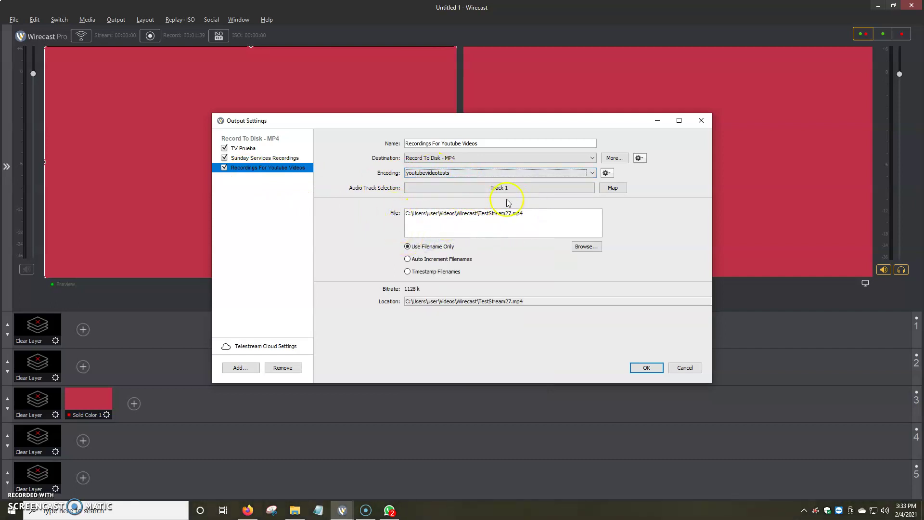
Step: Set the recording file to YoutubeTest.mp4 in the Videos\Wirecast folder
click(587, 246)
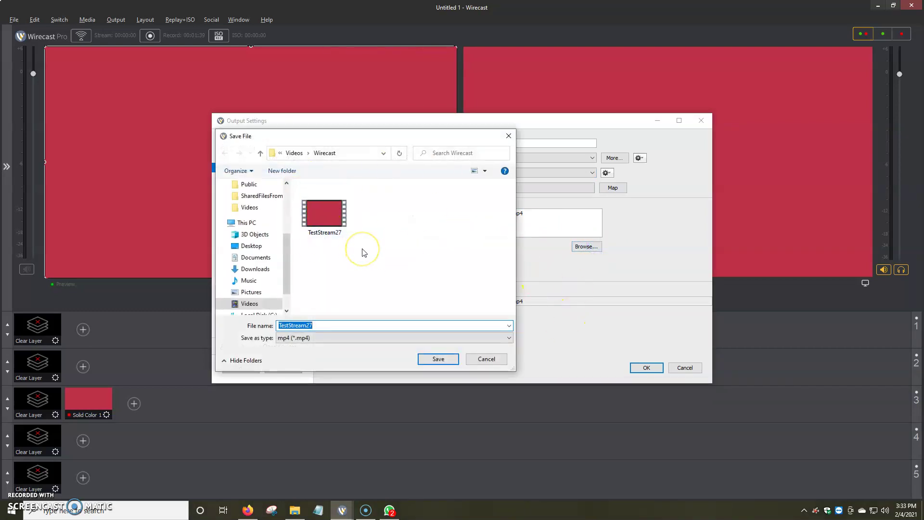
click(324, 215)
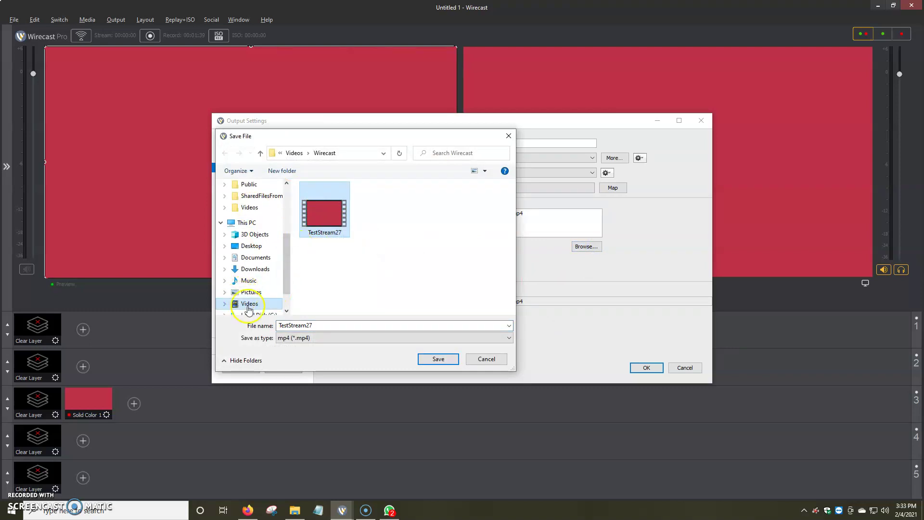
click(248, 303)
double_click(371, 271)
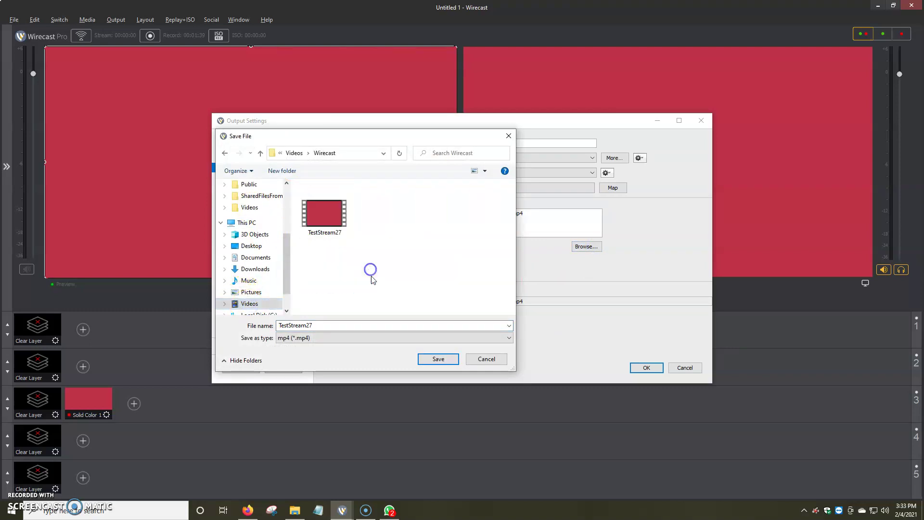
drag(318, 325, 256, 326)
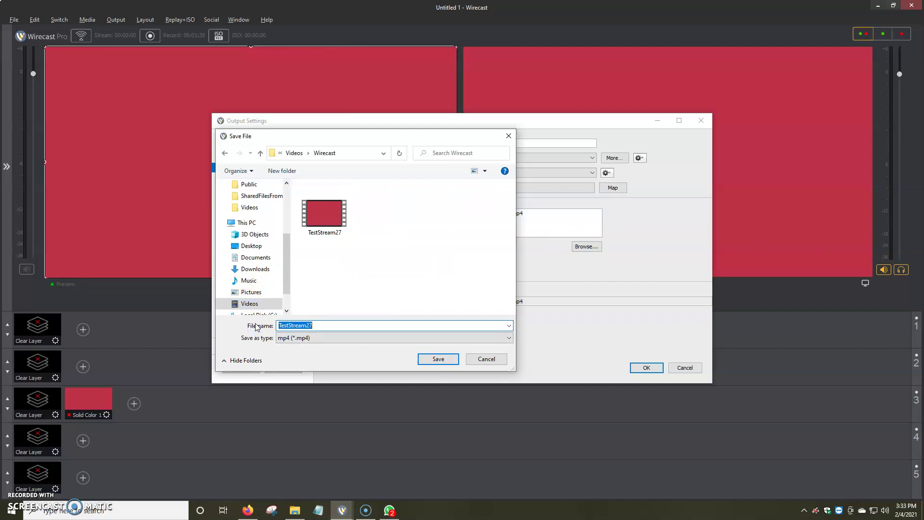
text(TYoutubeTe)
text(st)
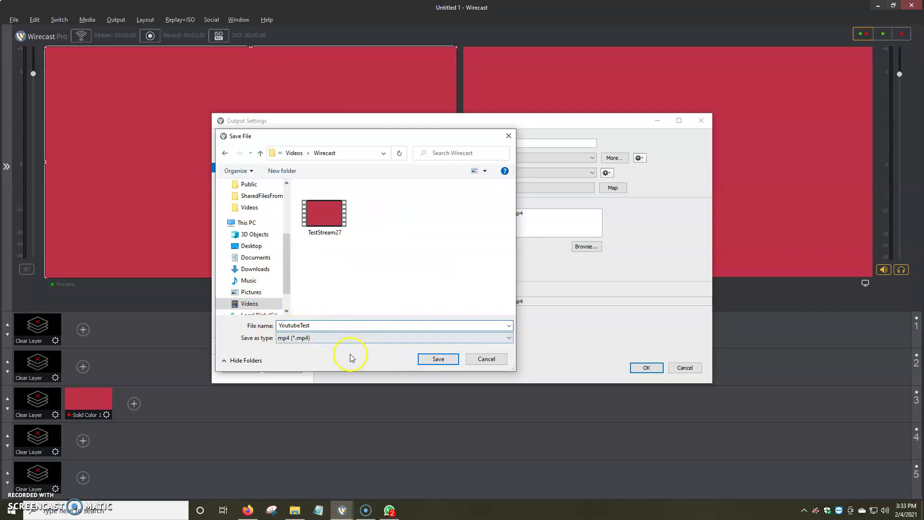
click(439, 359)
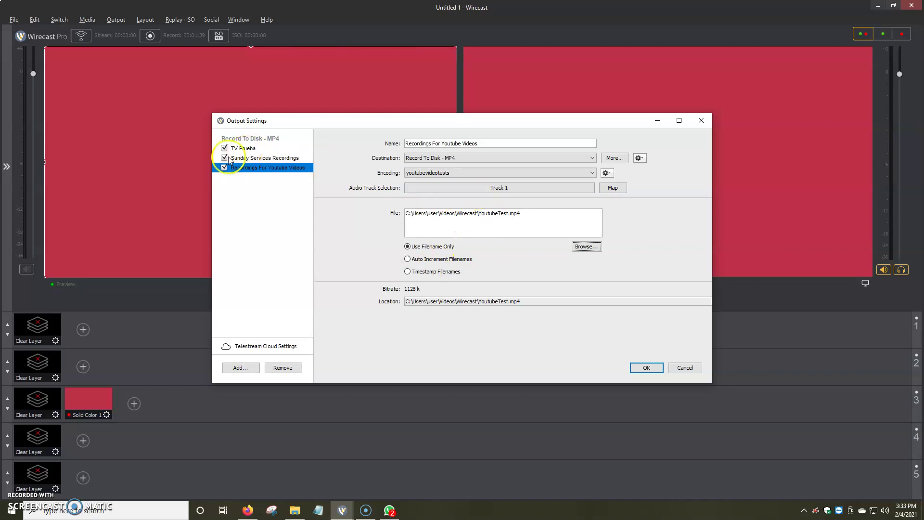
Step: Disable the TV Prueba and Sunday Services Recordings outputs and apply the settings
click(264, 157)
click(239, 148)
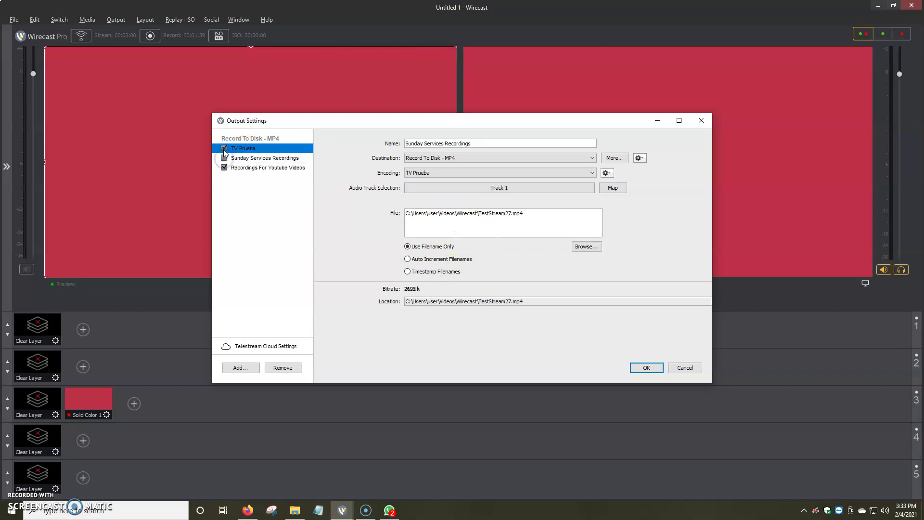
click(267, 167)
click(647, 367)
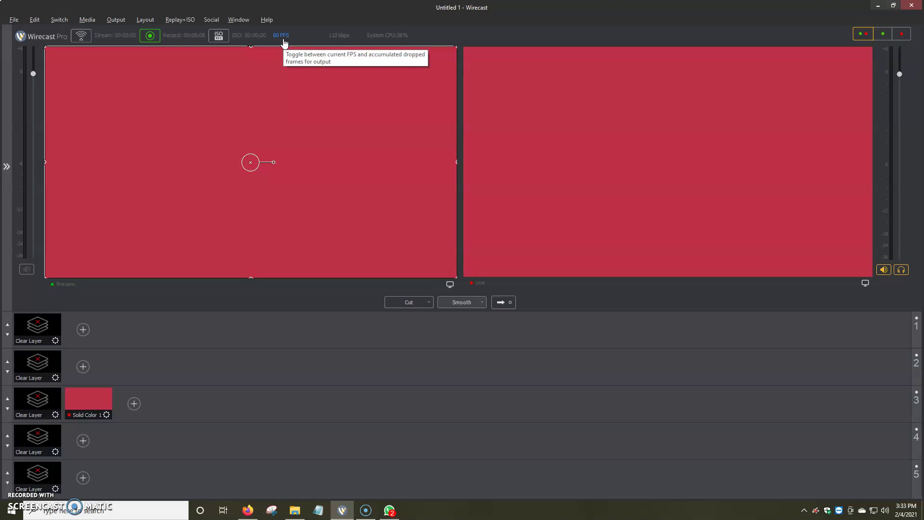
Step: Toggle the FPS statistic to dropped frames and back to frame rate
click(260, 311)
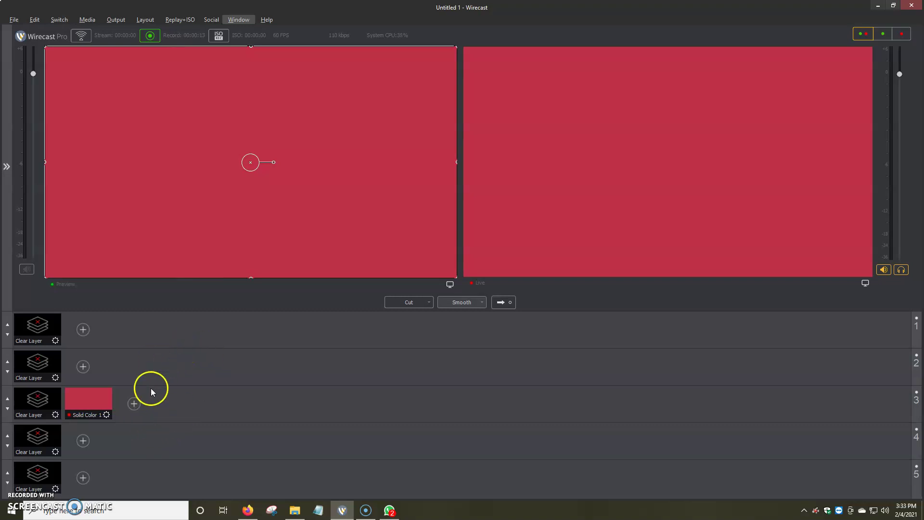
click(284, 38)
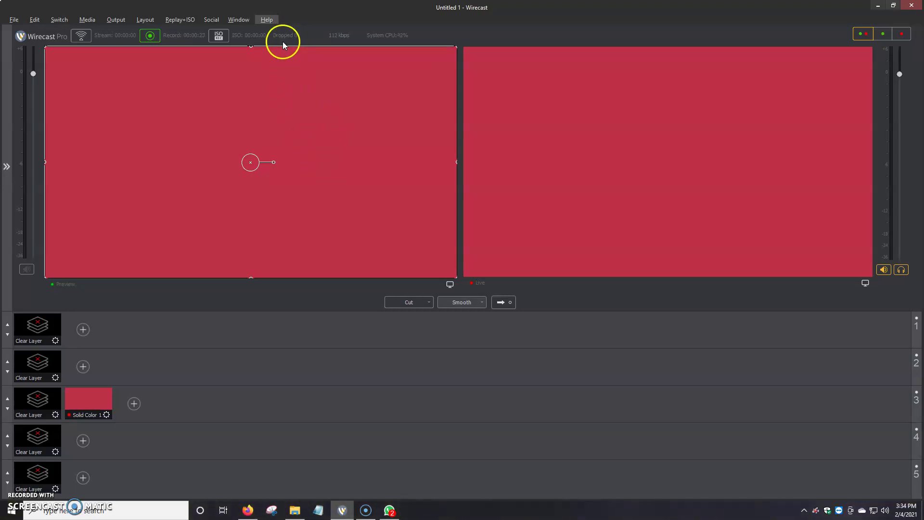
click(283, 38)
Step: Stop the test recording at roughly 1 minute 18 seconds
click(317, 72)
click(417, 62)
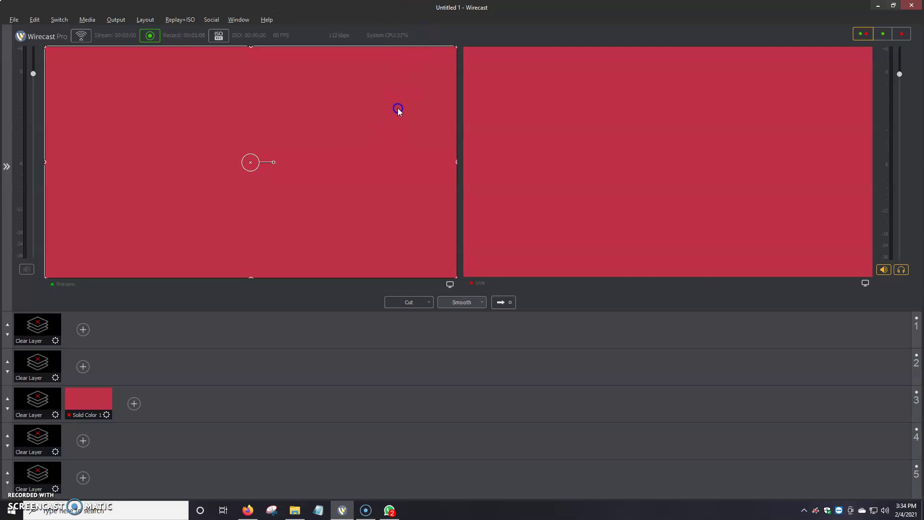
click(396, 41)
click(150, 37)
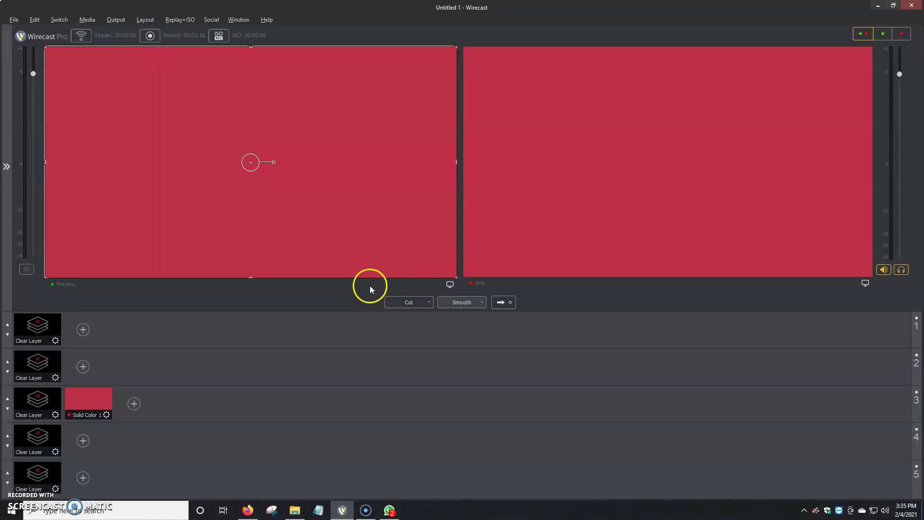
Step: Show the Videos\Wirecast folder in File Explorer and select the YoutubeTest recording
click(295, 511)
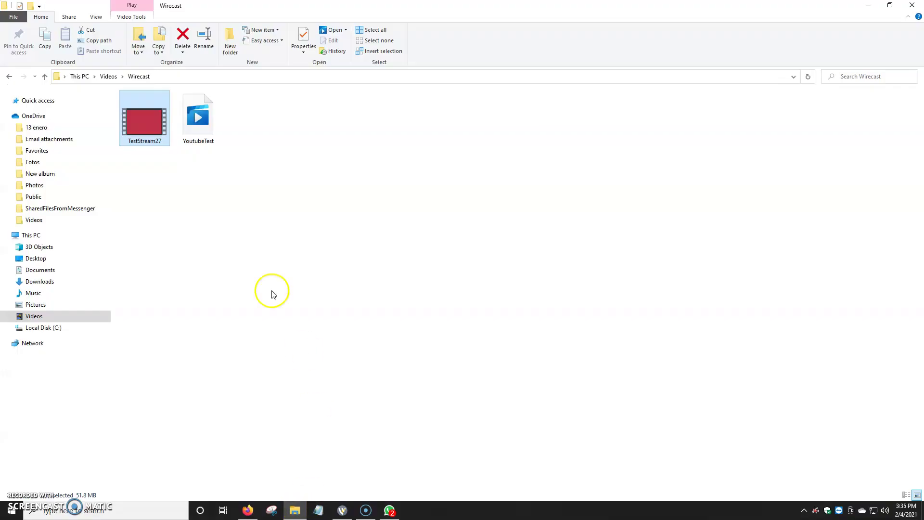
click(206, 127)
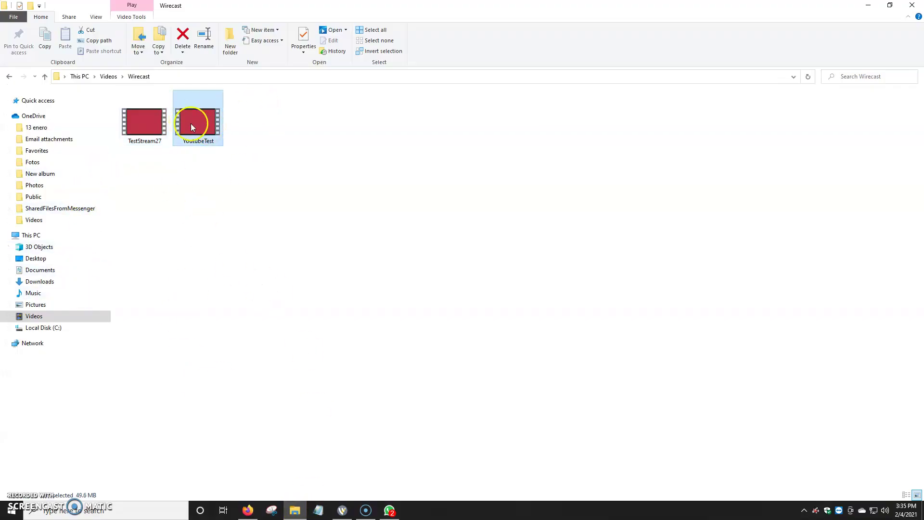